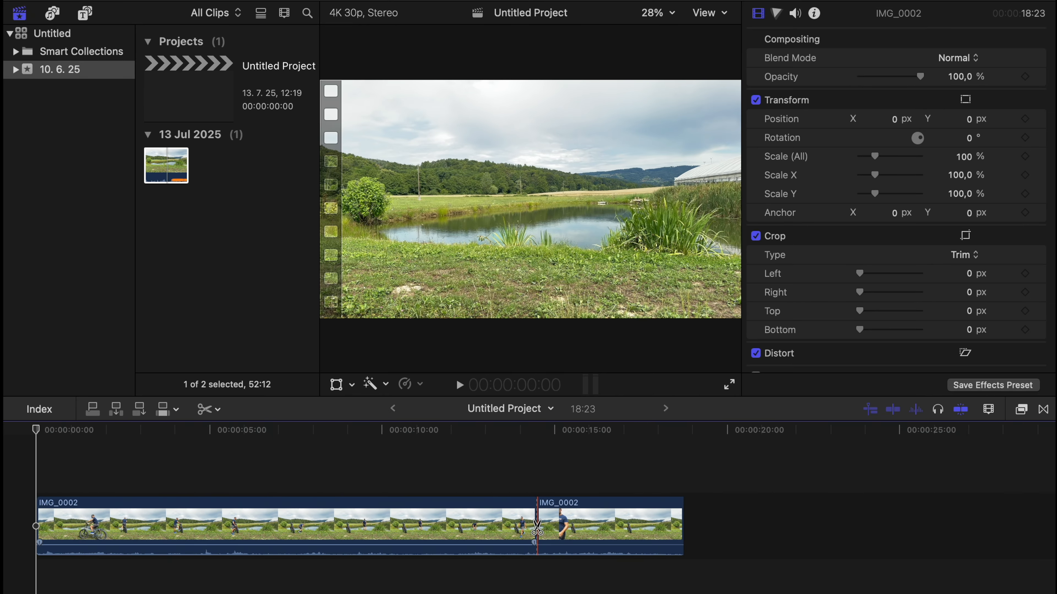
Step: Cut off the end of the IMG_0002 clip at about 14:15 and delete the trailing segment
key(super+b)
click(549, 528)
key(Delete)
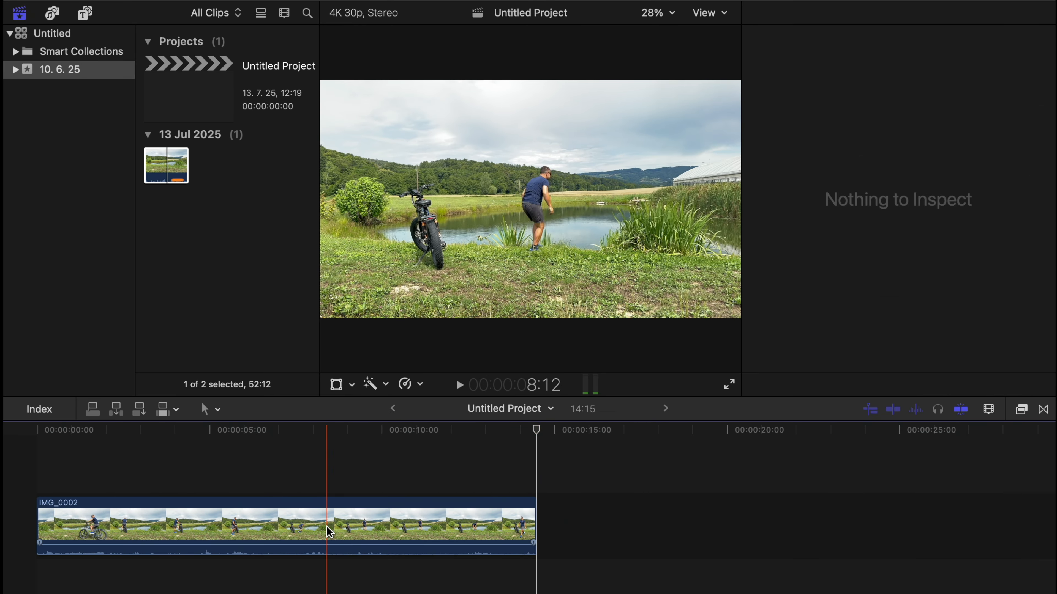
Step: Duplicate the trimmed IMG_0002 clip onto the layer directly above the original, aligned to the same start
click(320, 526)
drag(314, 527, 300, 483)
scroll(301, 483, up, 2)
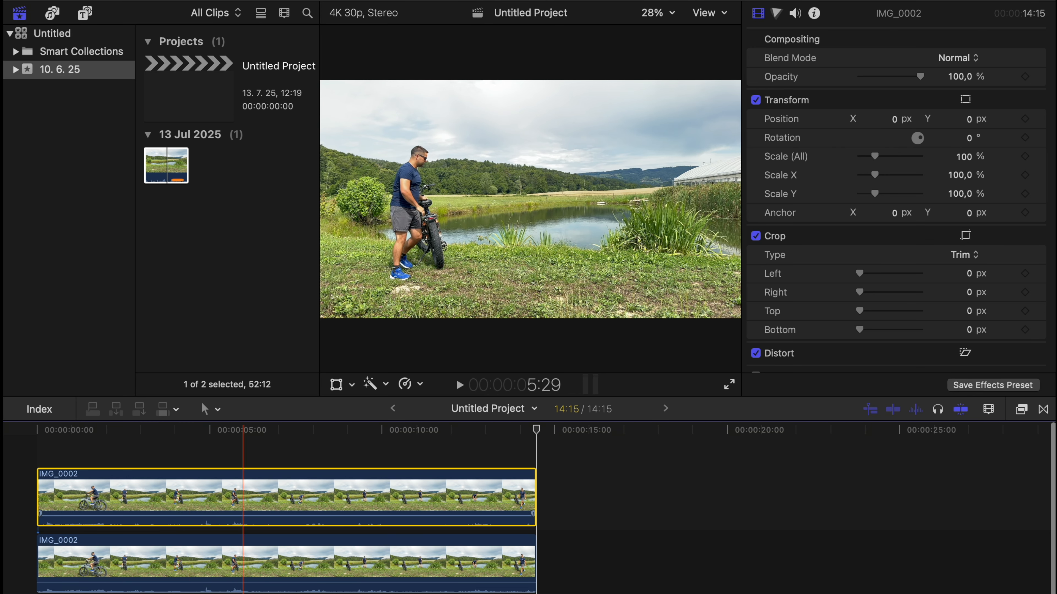
Step: Split the upper IMG_0002 copy at 5:29 and delete the part before the cut
key(cmd+b)
click(216, 496)
key(Delete)
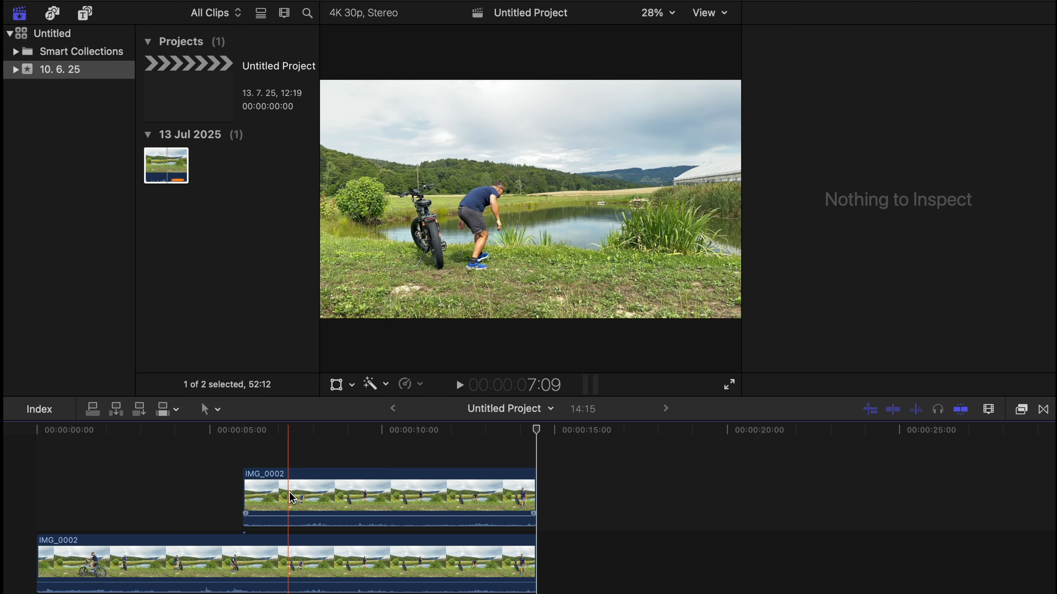
Step: Cut the upper clip at about 7:22 and about 12:12, and delete the middle section
key(b)
click(304, 496)
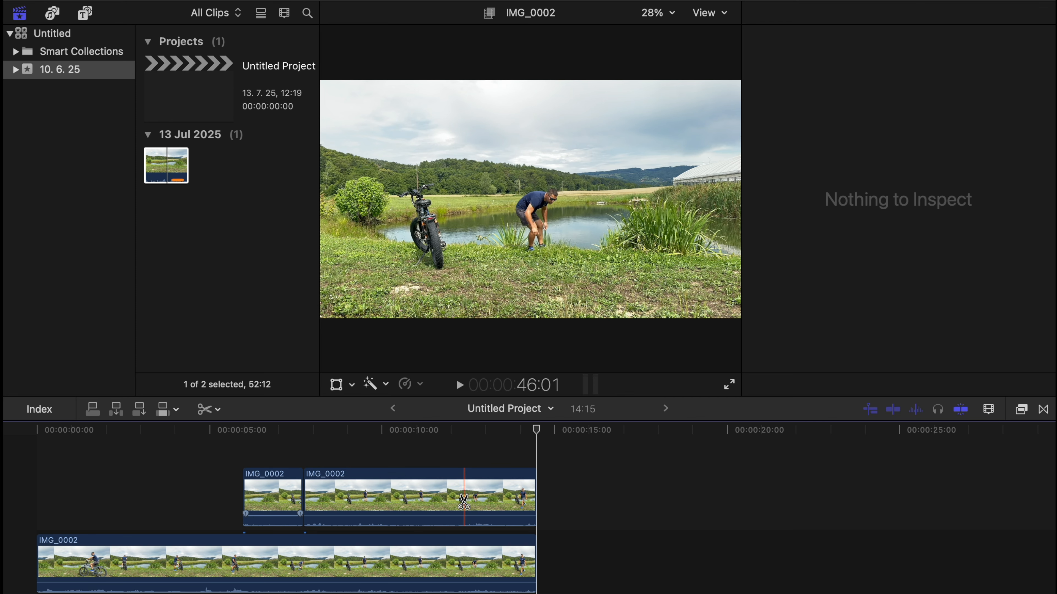
click(464, 502)
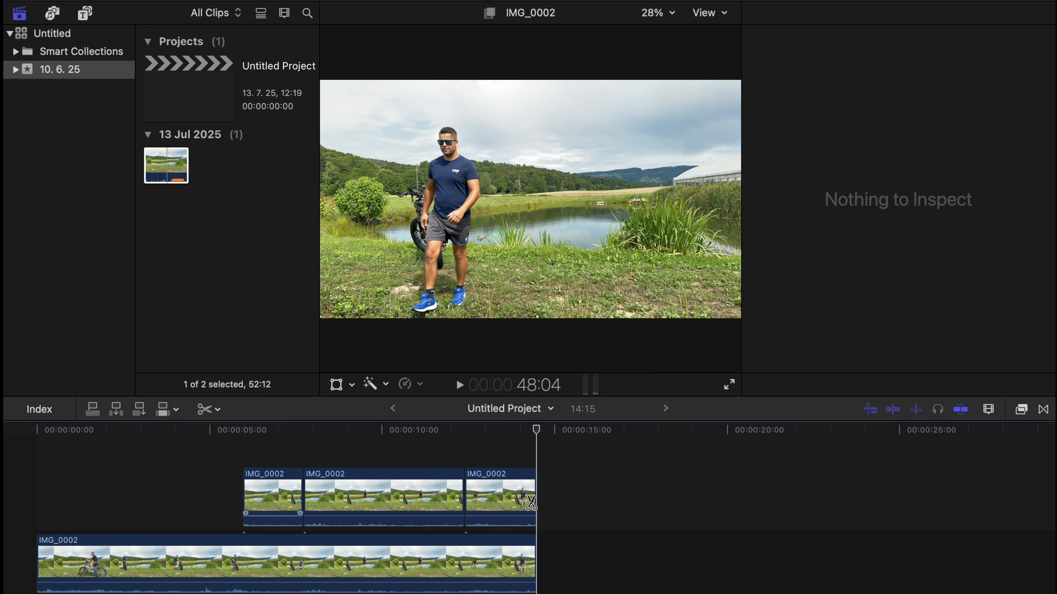
key(a)
click(401, 499)
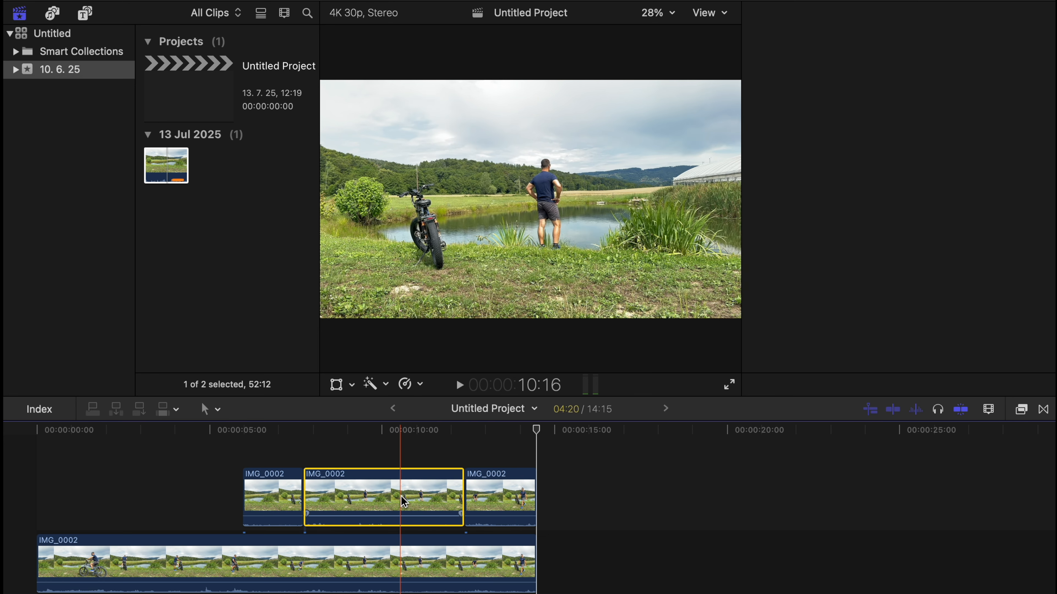
key(Delete)
Step: Place the Cinematic Tracking Title from FCPX TITLES between the two video layers, spanning from the first upper clip's start to the project's end
click(227, 432)
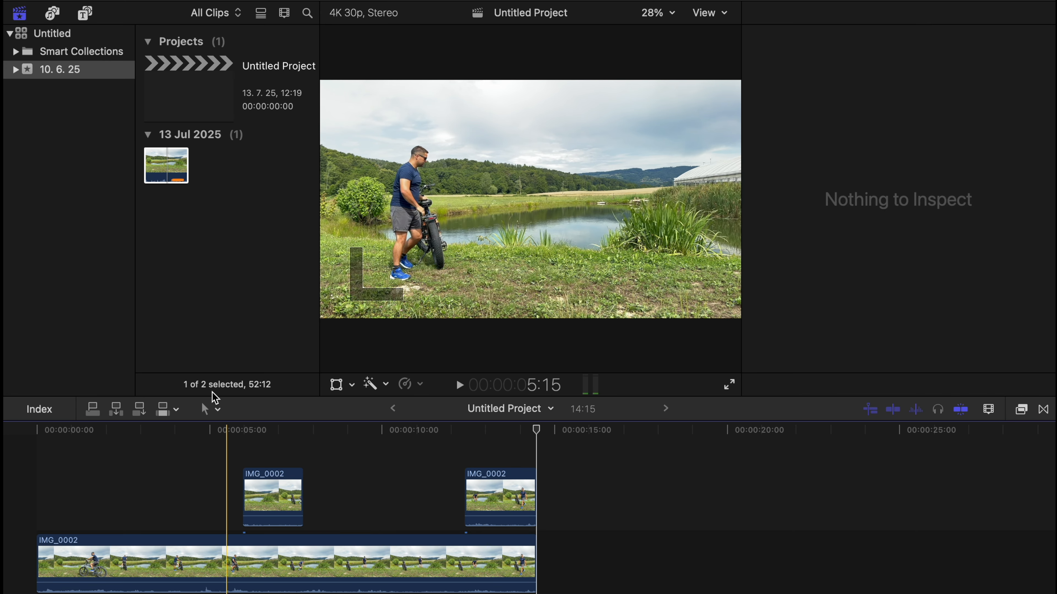
click(86, 14)
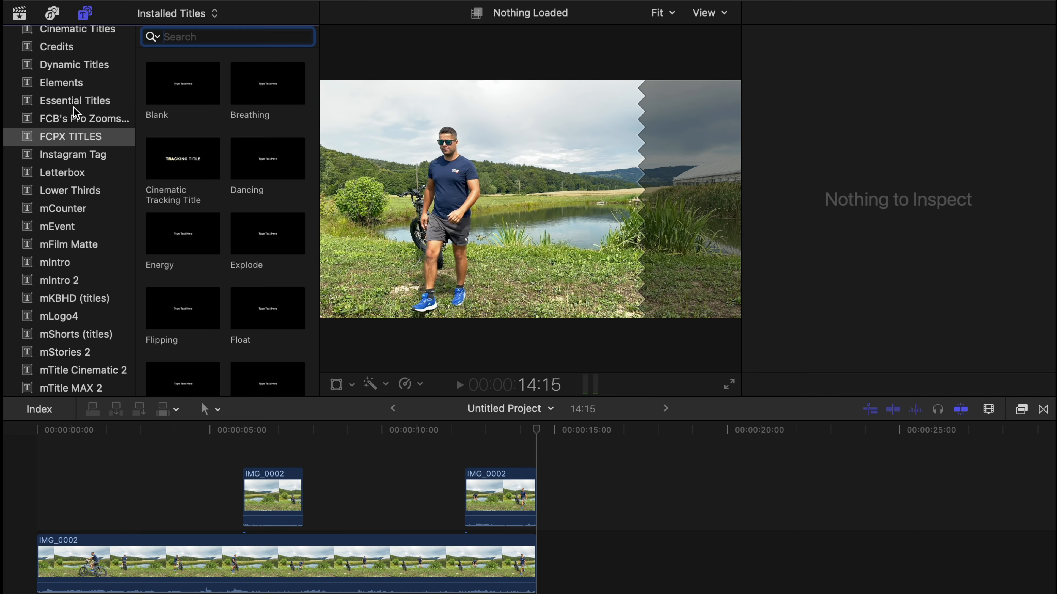
click(70, 139)
drag(167, 162, 533, 532)
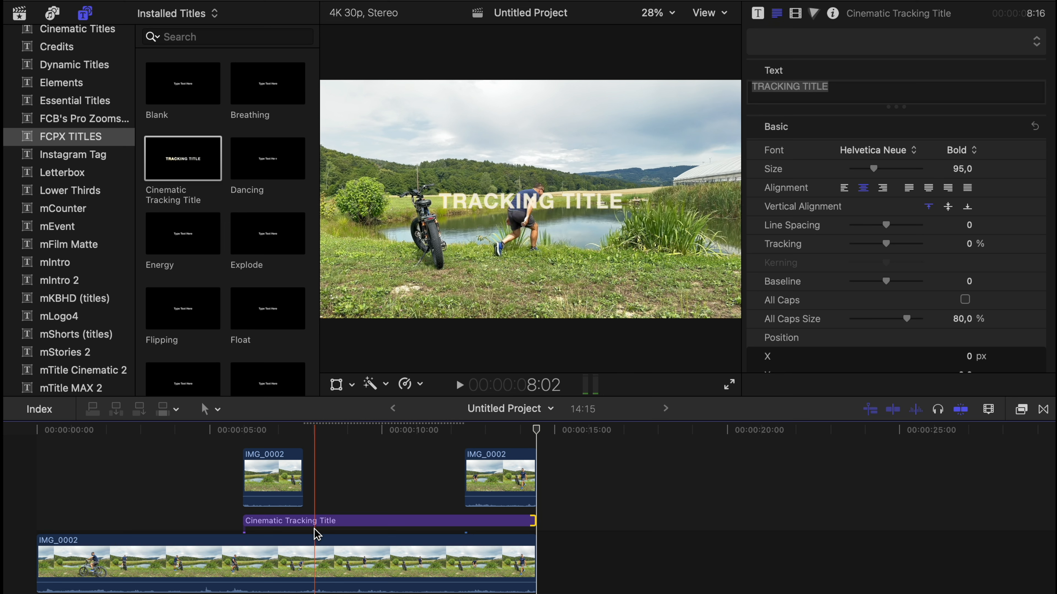
click(228, 515)
key(space)
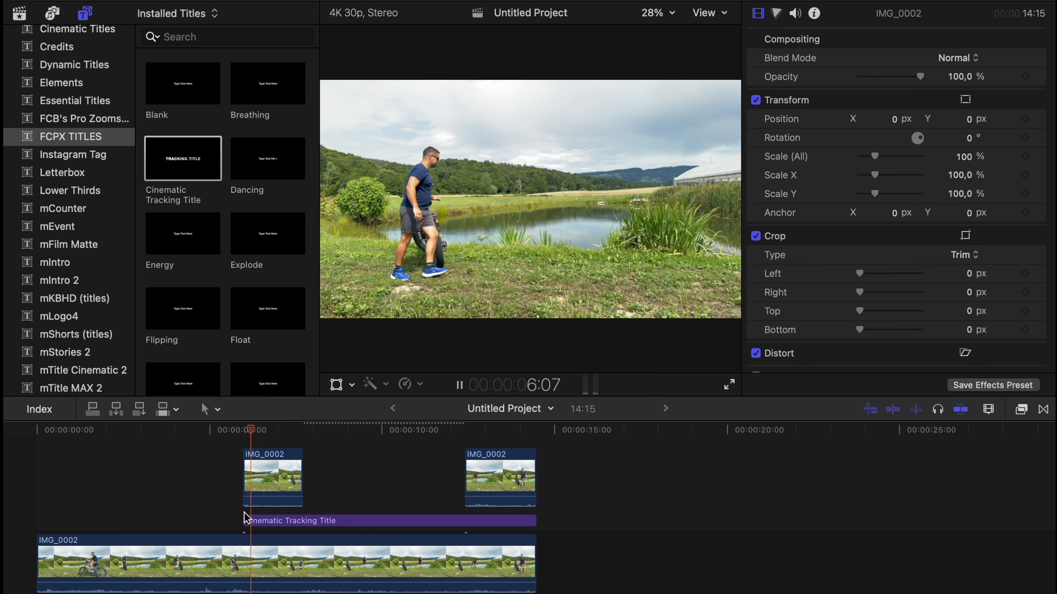
Step: Replace the tracking title's text with "HOW TO Walk UNDER Your Text"
click(349, 520)
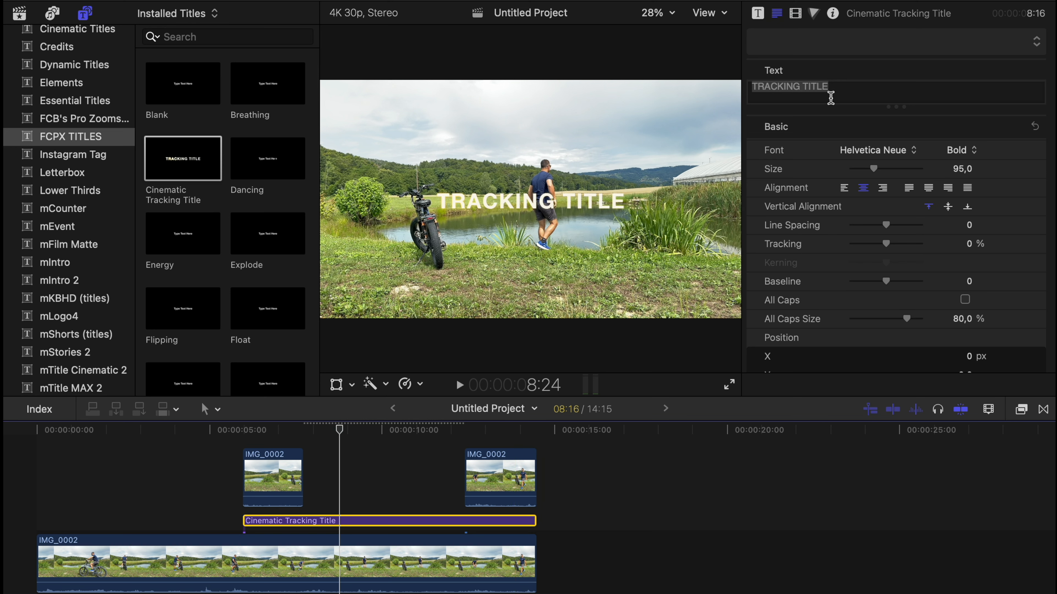
triple_click(841, 90)
text(HOW TO Walk UNDER Your Text)
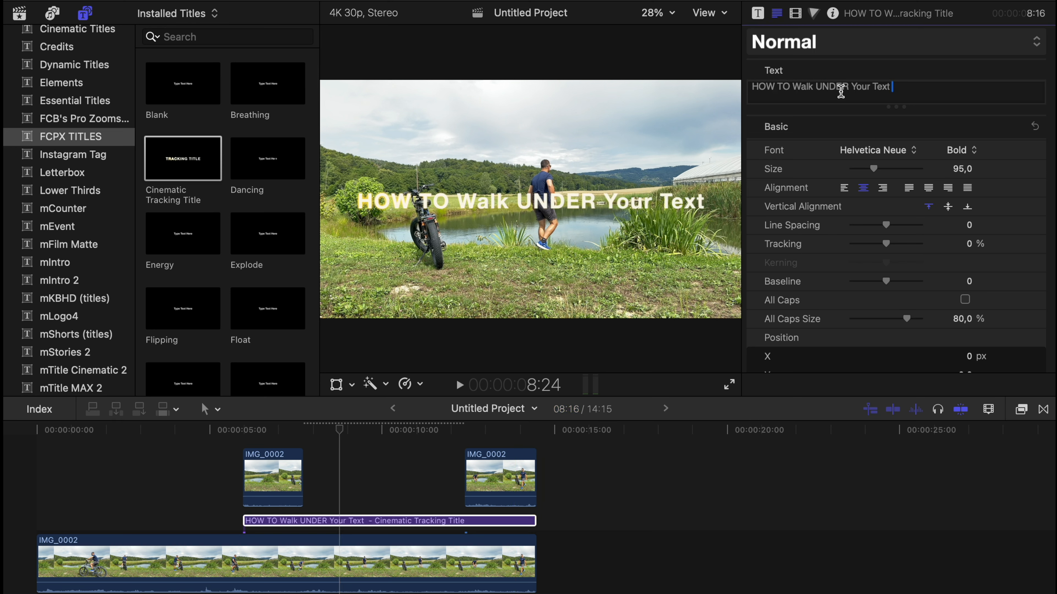
Step: Set the title's font to Aviano Sans and reduce its size to 77
click(871, 151)
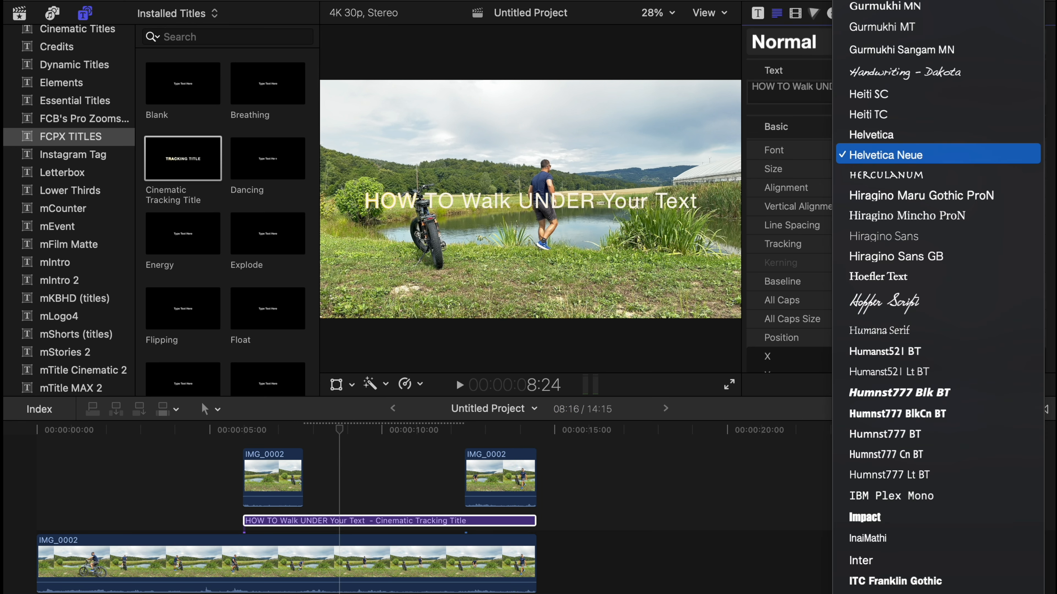
scroll(871, 151, up, 15)
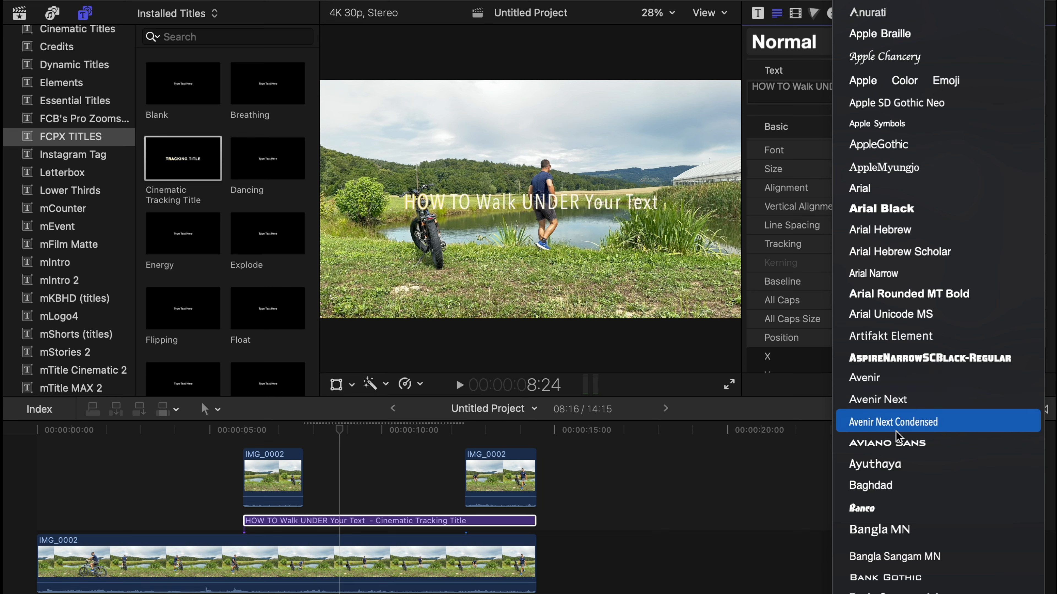
click(917, 446)
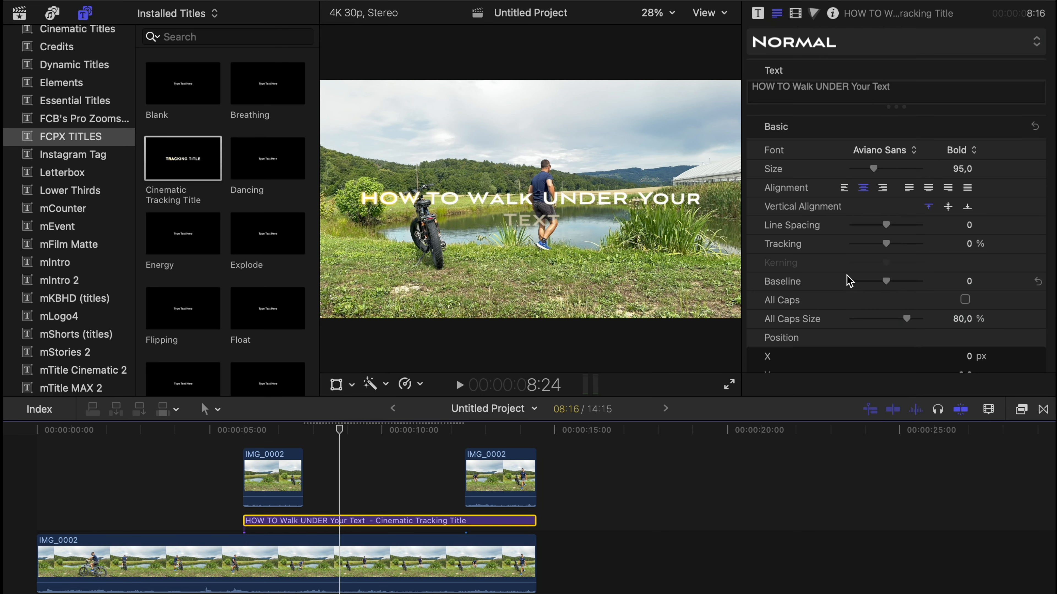
drag(877, 168, 873, 169)
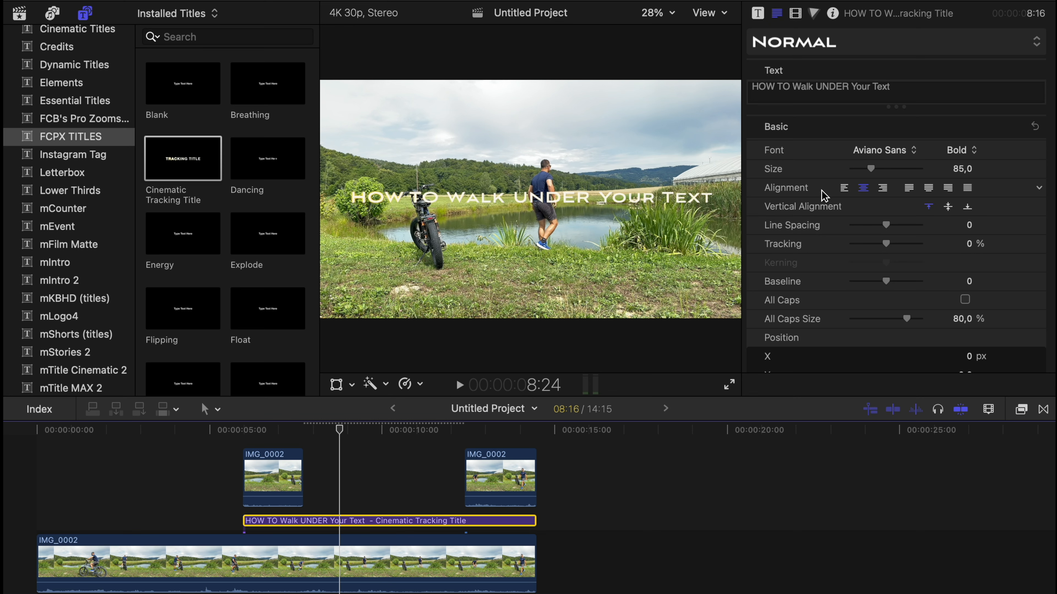
drag(345, 429, 454, 433)
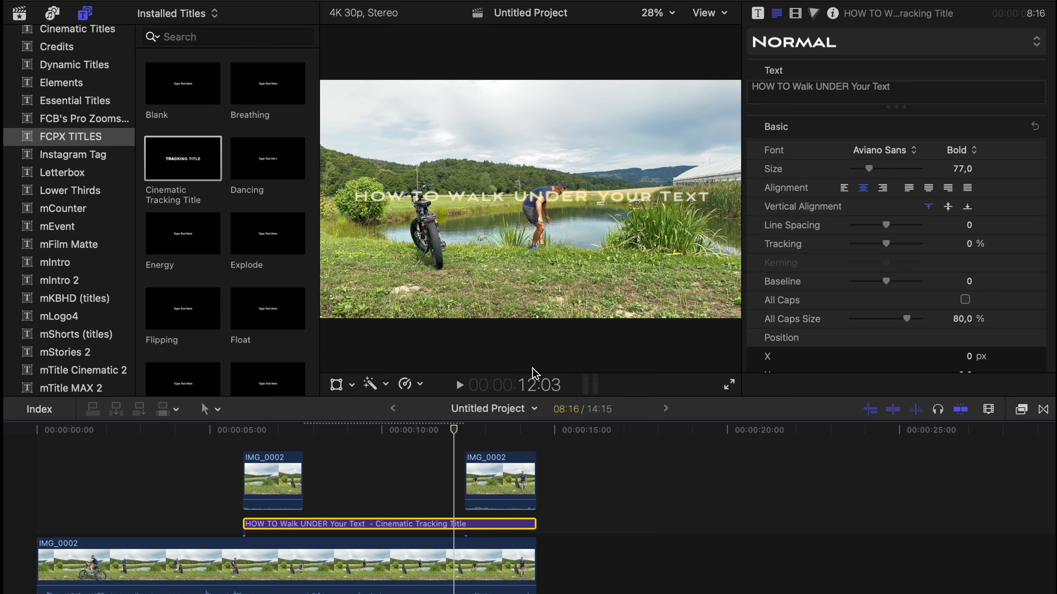
Step: Play the sequence from the title's start to check how the text and upper clips alternate
drag(455, 433, 250, 435)
key(space)
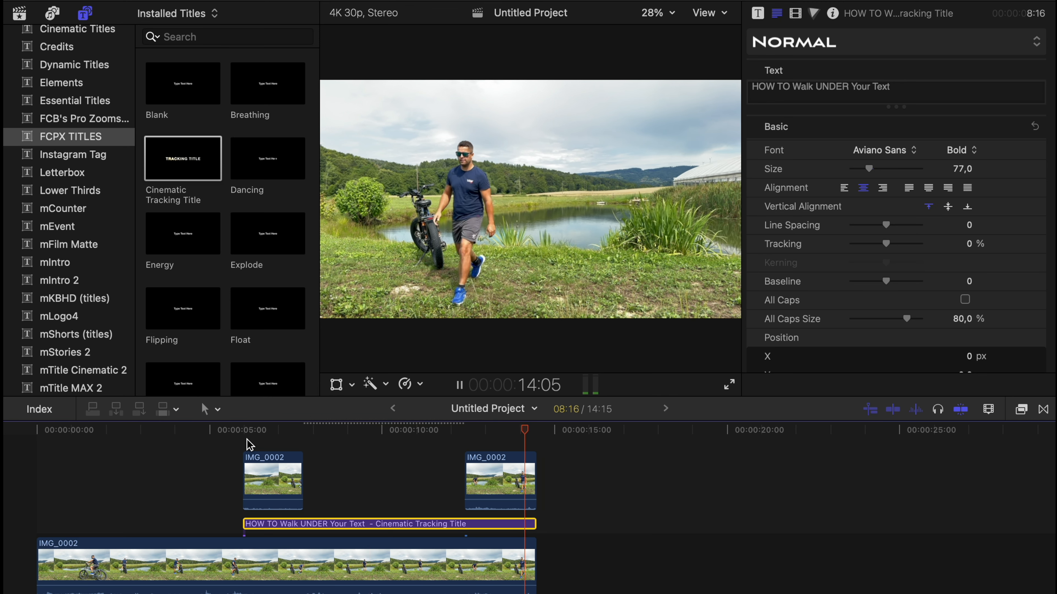
Step: Add a Magnetic Mask to the first upper clip, pick the man as its subject, analyze the clip and finish masking
click(254, 444)
click(264, 467)
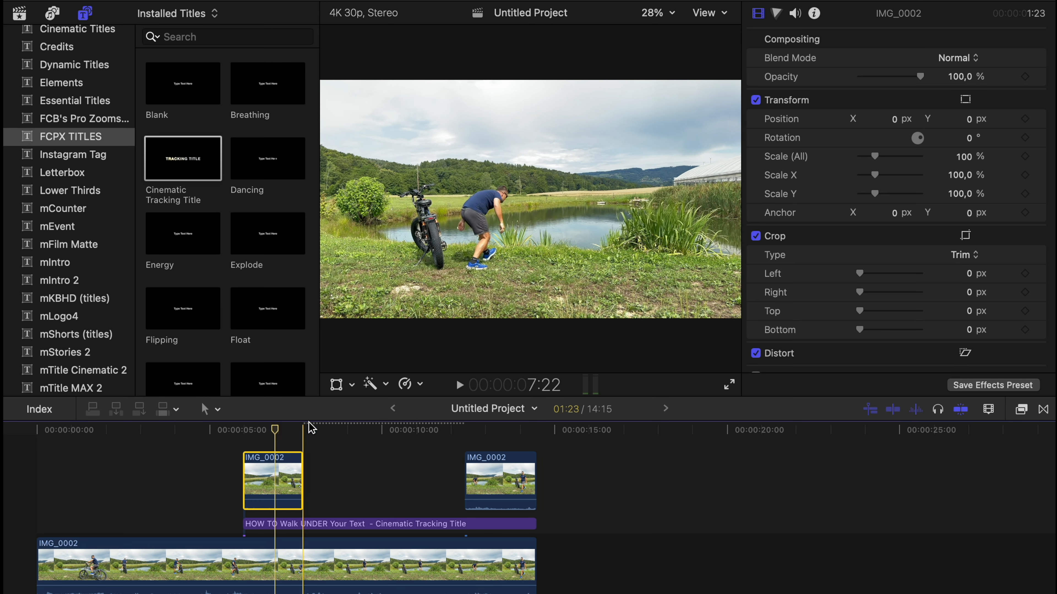
click(384, 385)
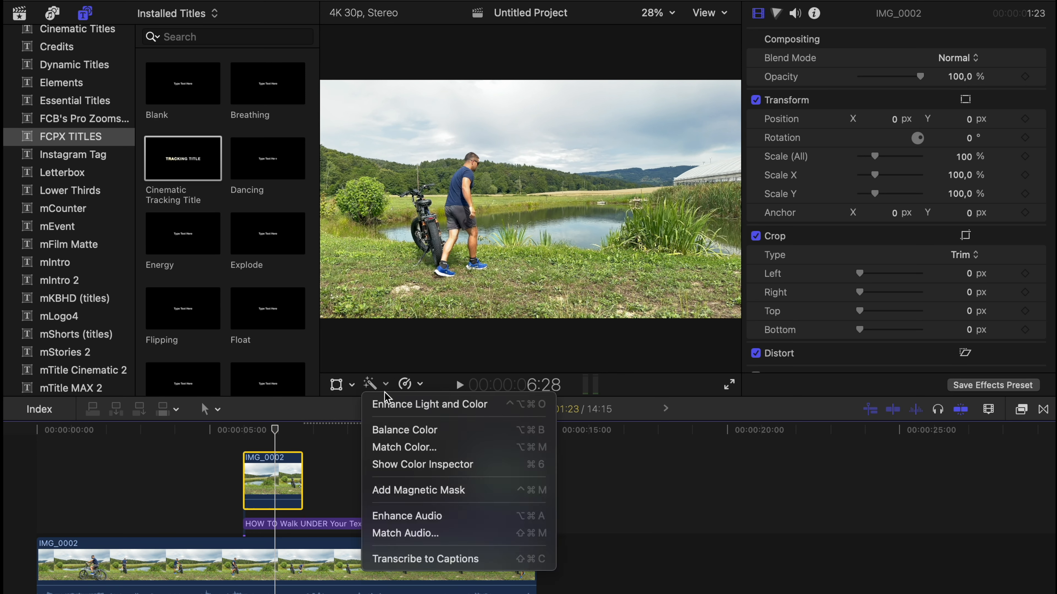
click(389, 491)
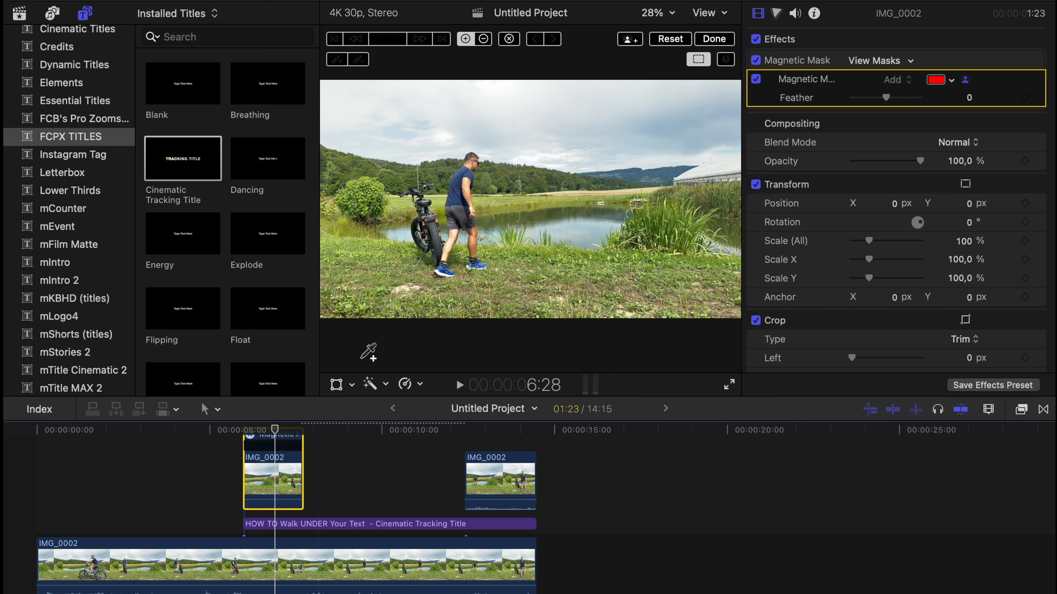
click(460, 186)
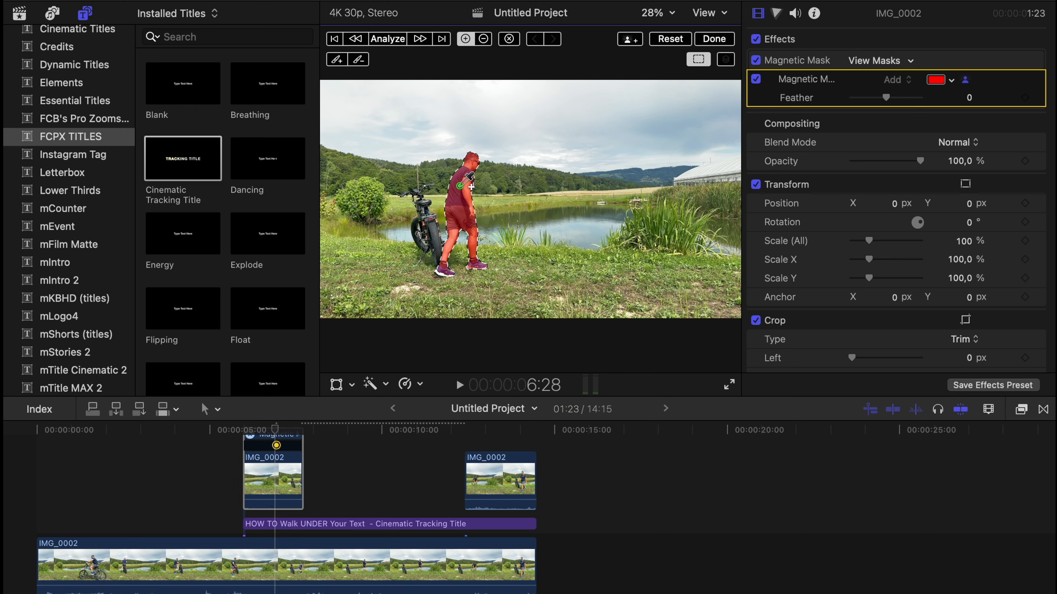
click(388, 39)
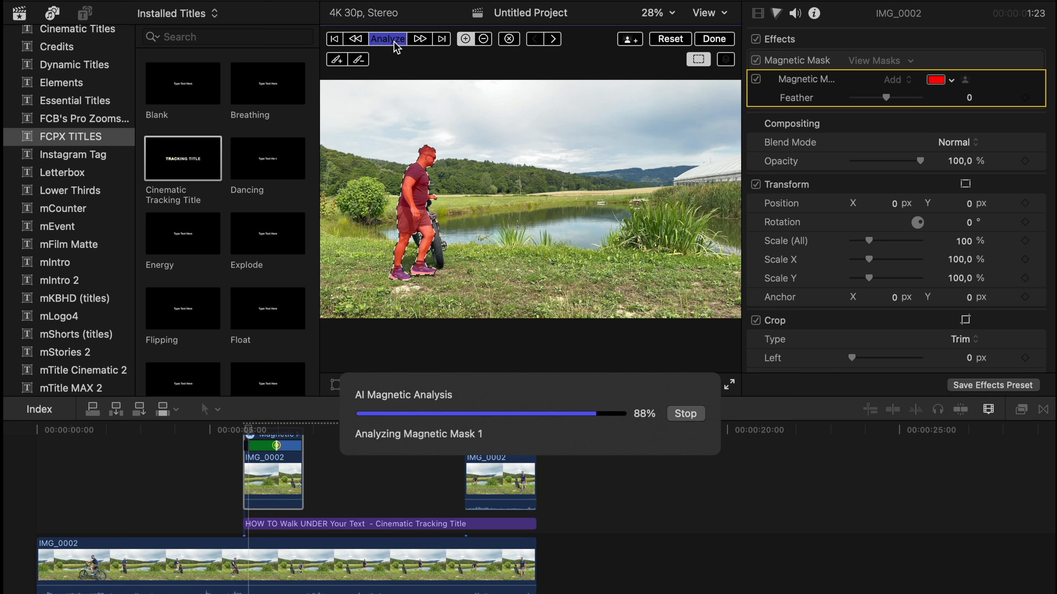
click(719, 40)
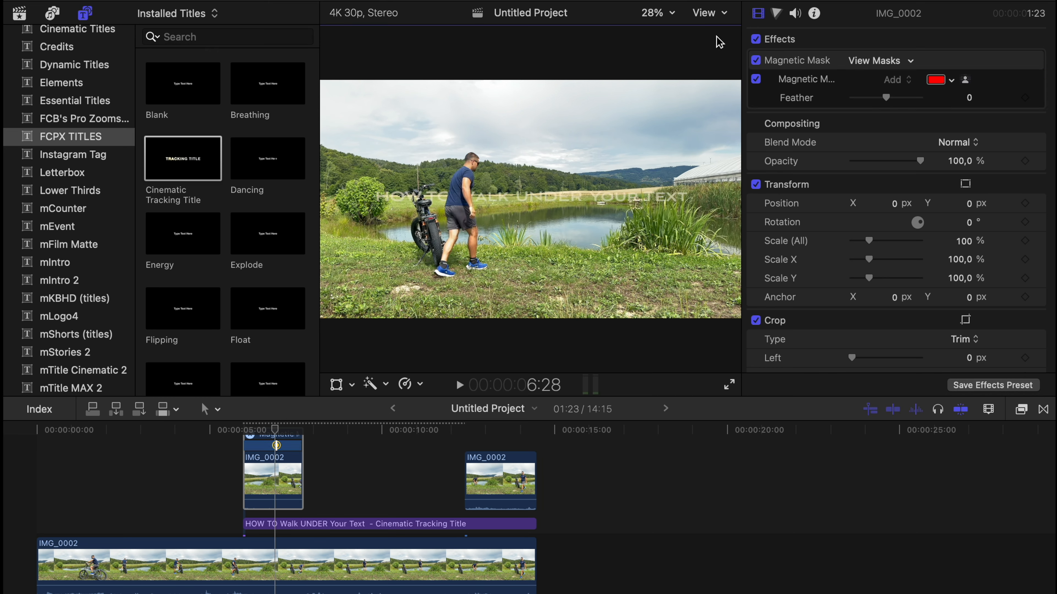
Step: Add a Magnetic Mask of the man to the second upper clip at 13:07, analyze it and finish masking
click(491, 461)
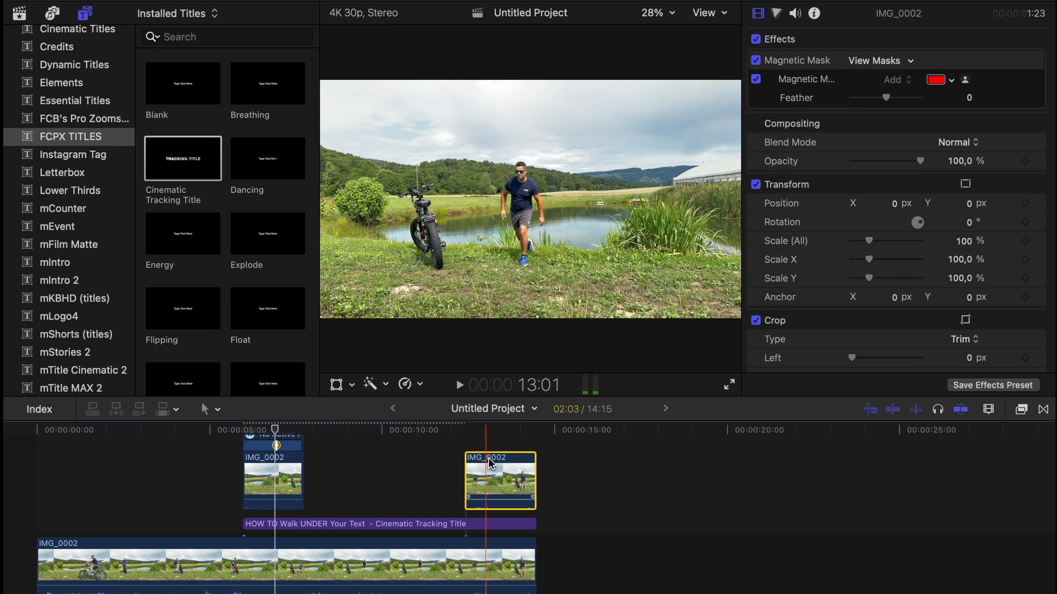
click(493, 428)
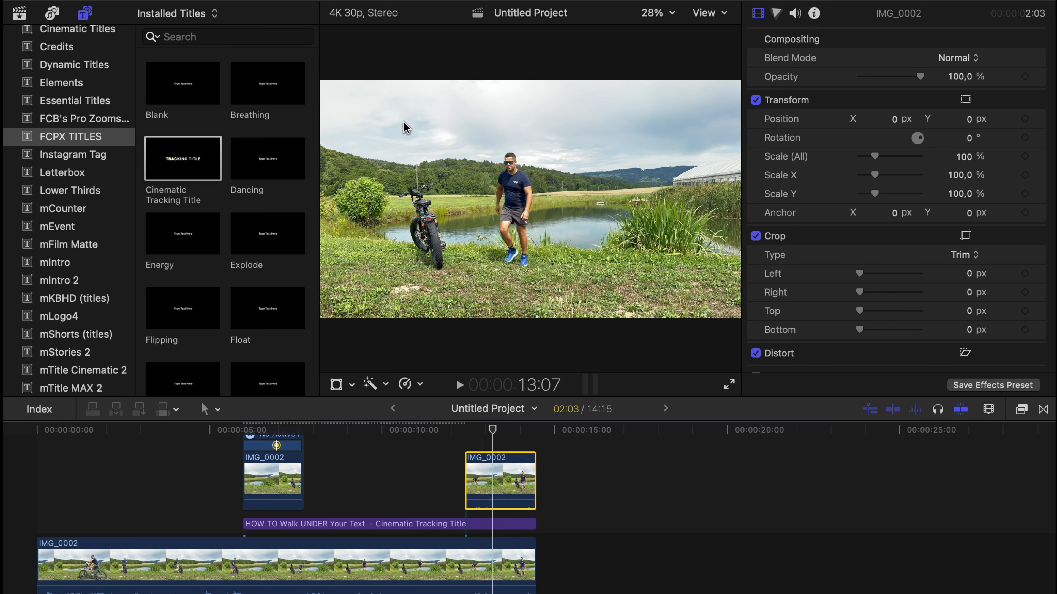
click(386, 385)
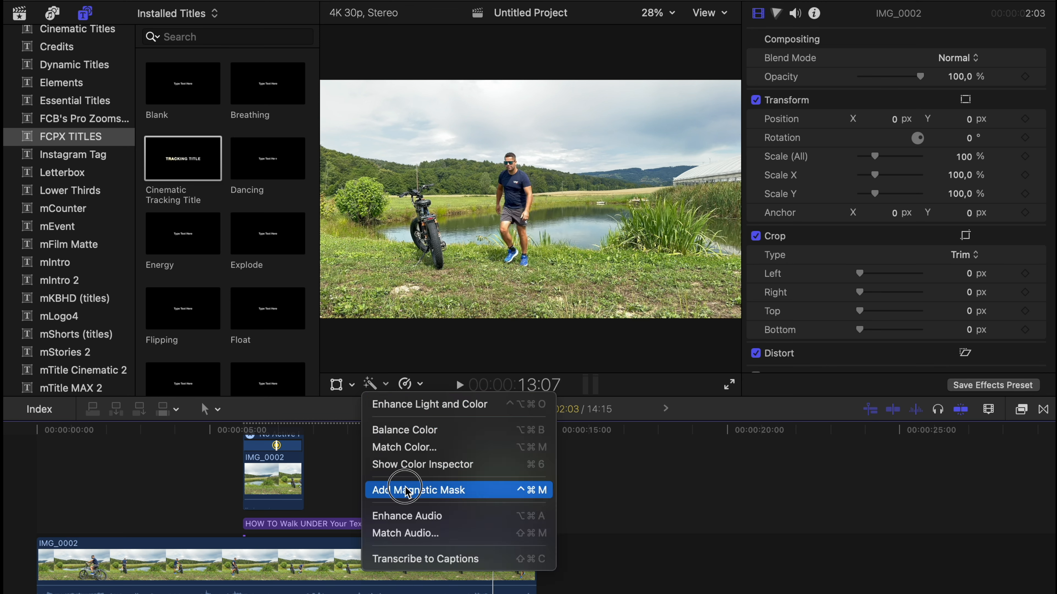
click(457, 491)
click(514, 187)
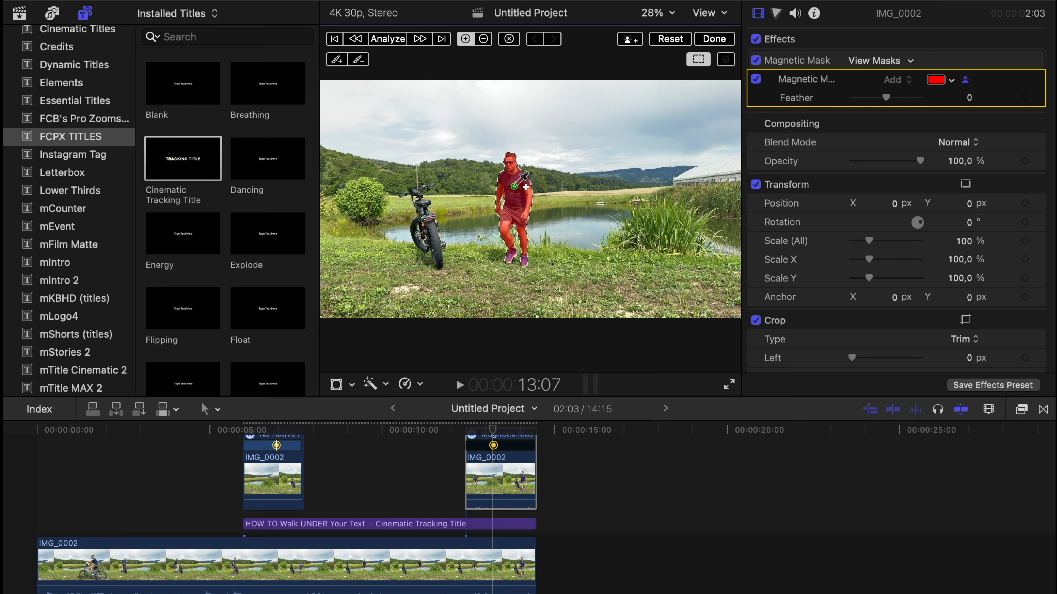
click(390, 40)
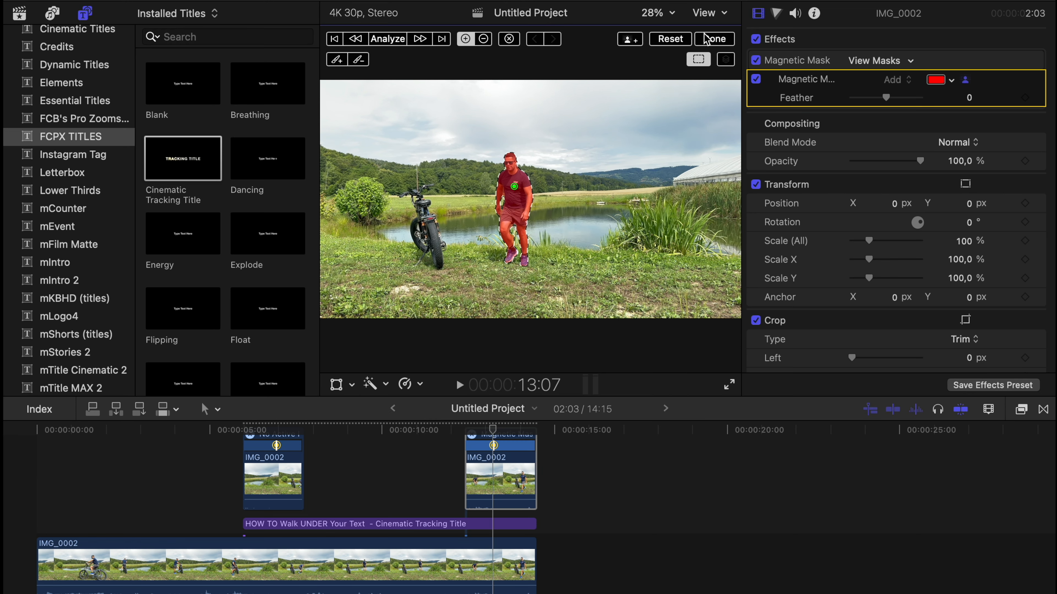
click(712, 38)
Step: Play the masked sequence from the title's start and review the man passing in front of and behind the text
click(241, 430)
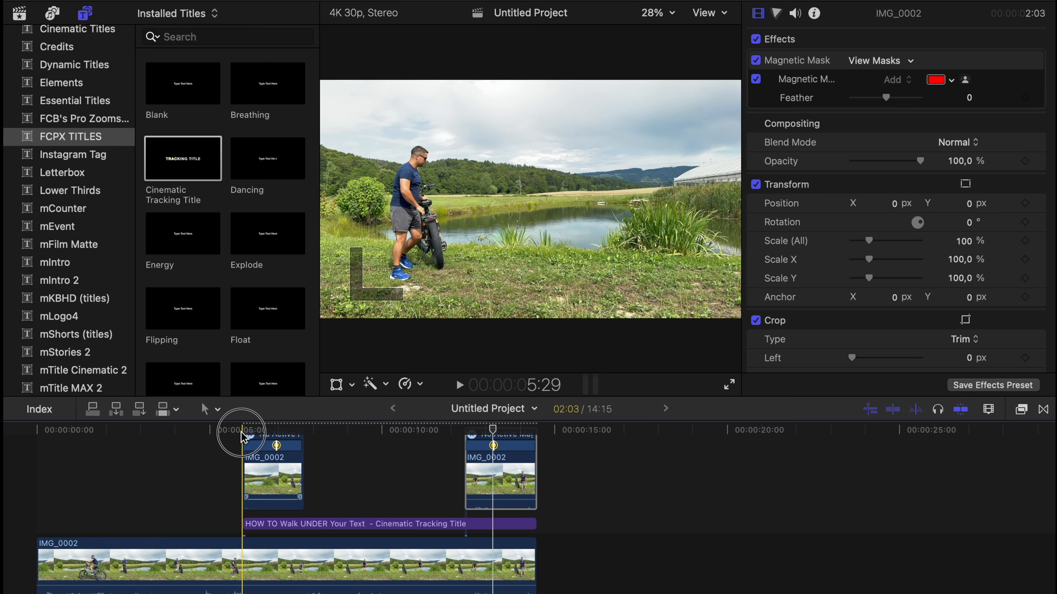
key(space)
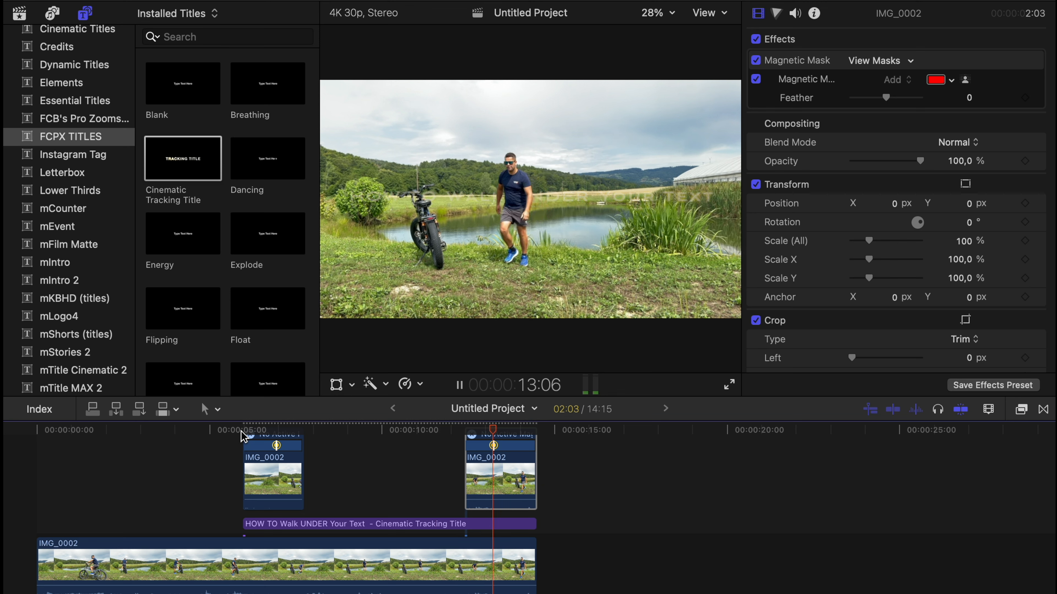
click(267, 429)
key(space)
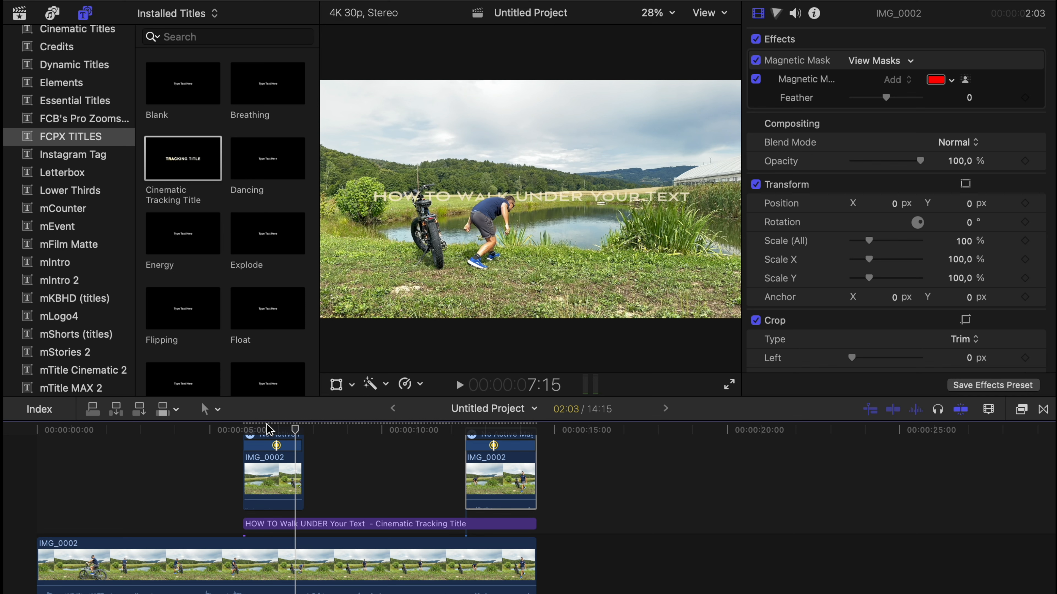
Step: At the first upper clip's end, move the title text up in the frame to about Y 19 px, keeping X at 0
drag(293, 430, 301, 433)
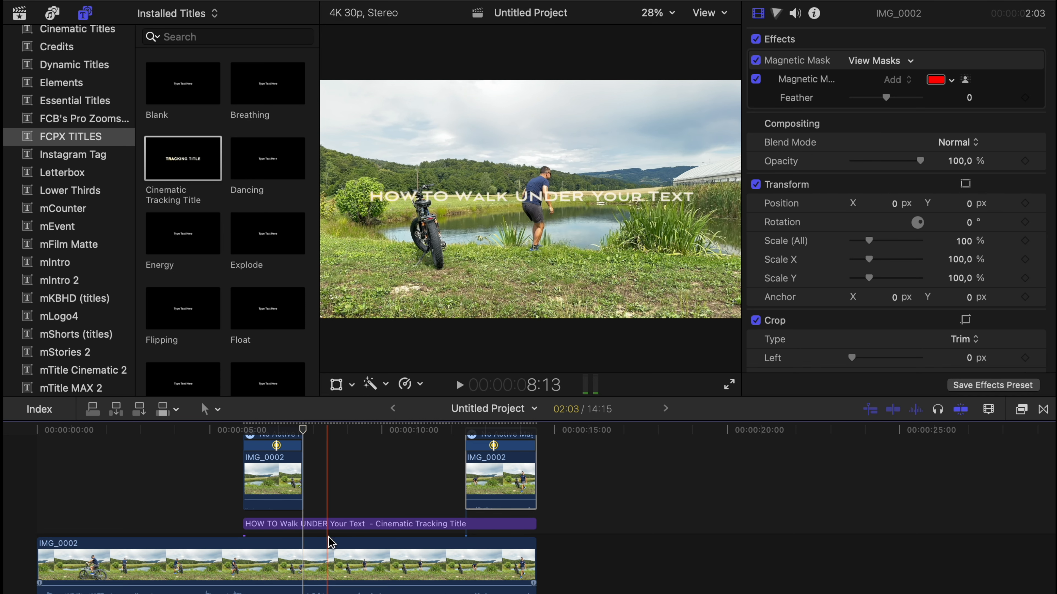
click(334, 526)
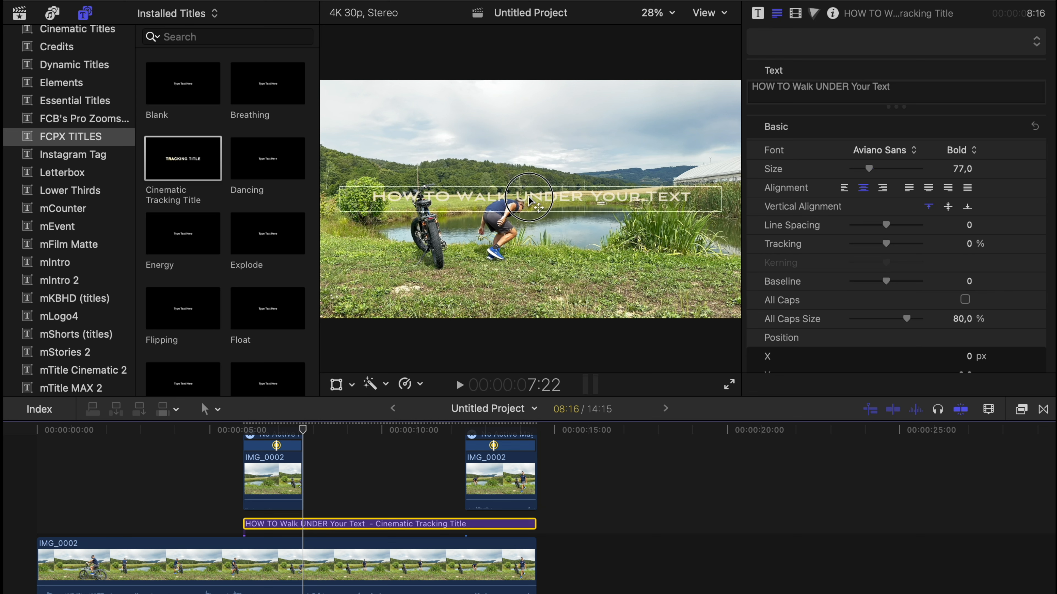
drag(528, 201, 528, 196)
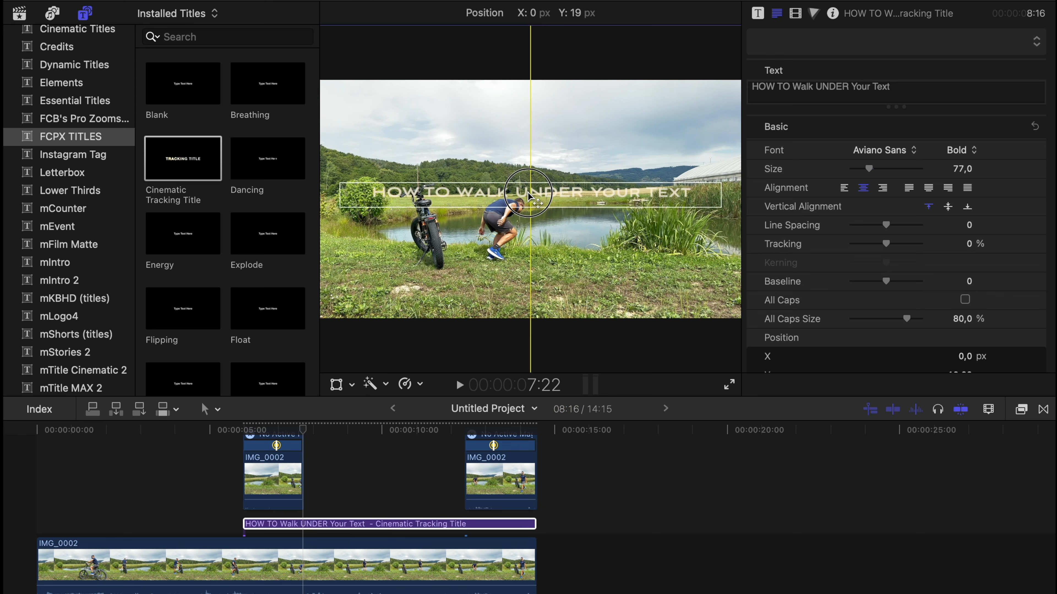
Step: Fine-tune the title text's height at the first upper clip's end, then play the sequence and check the text up to 12:12
drag(528, 195, 528, 196)
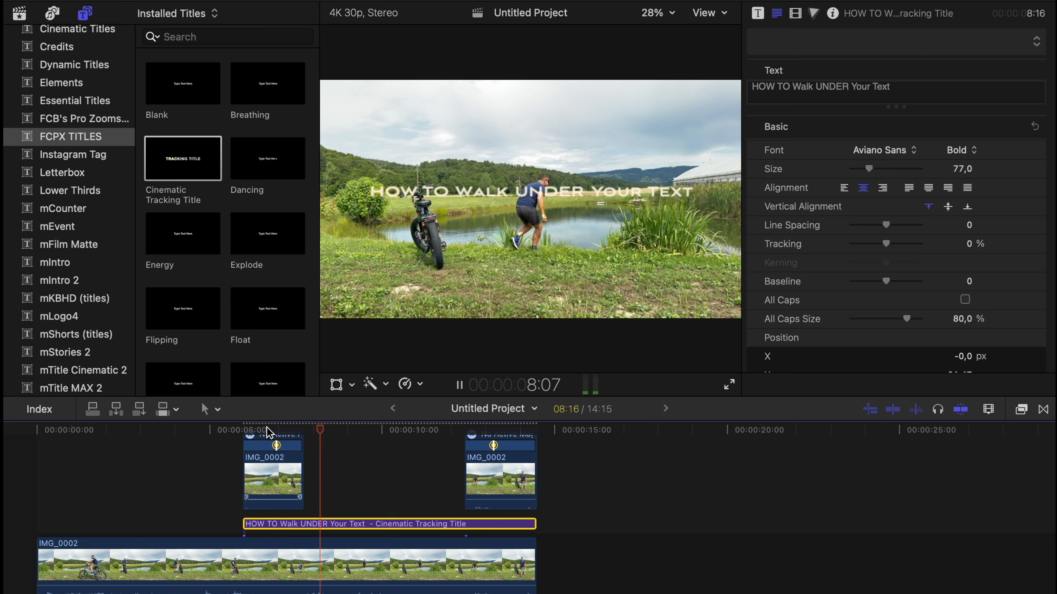
click(253, 431)
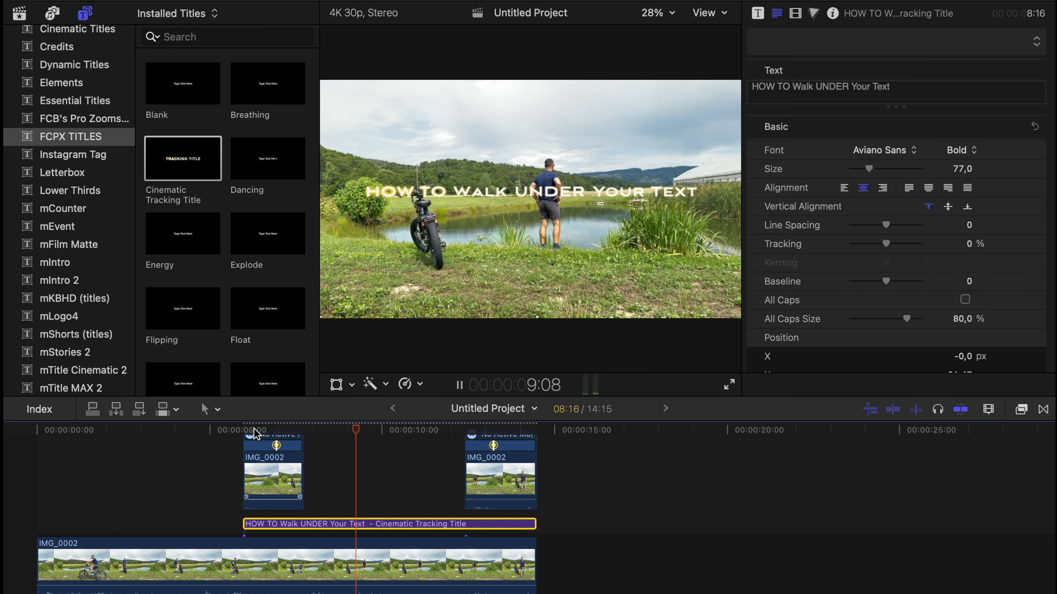
scroll(385, 446, up, 1)
scroll(386, 446, up, 2)
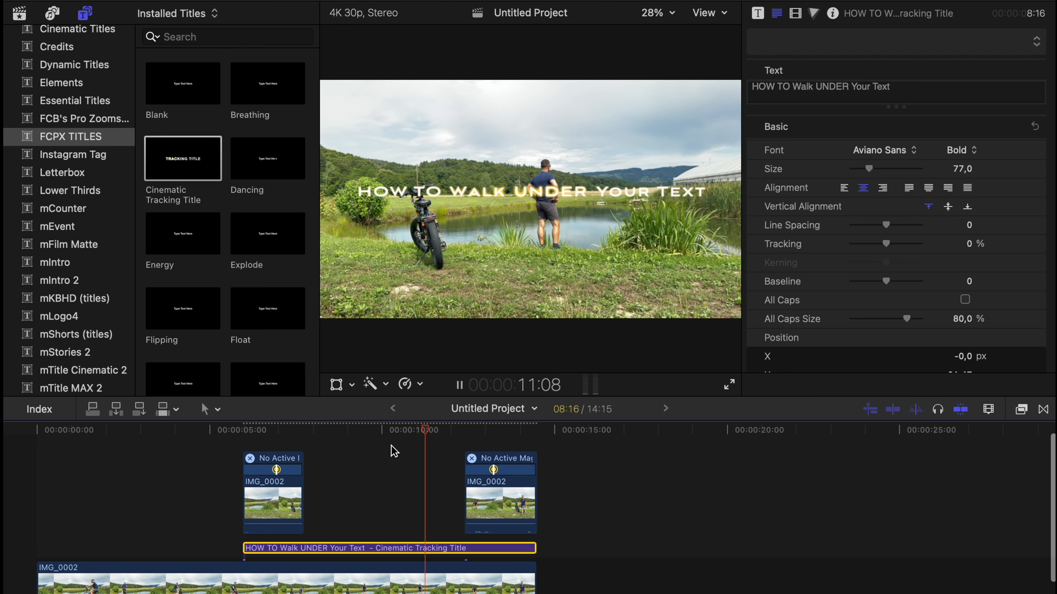
key(space)
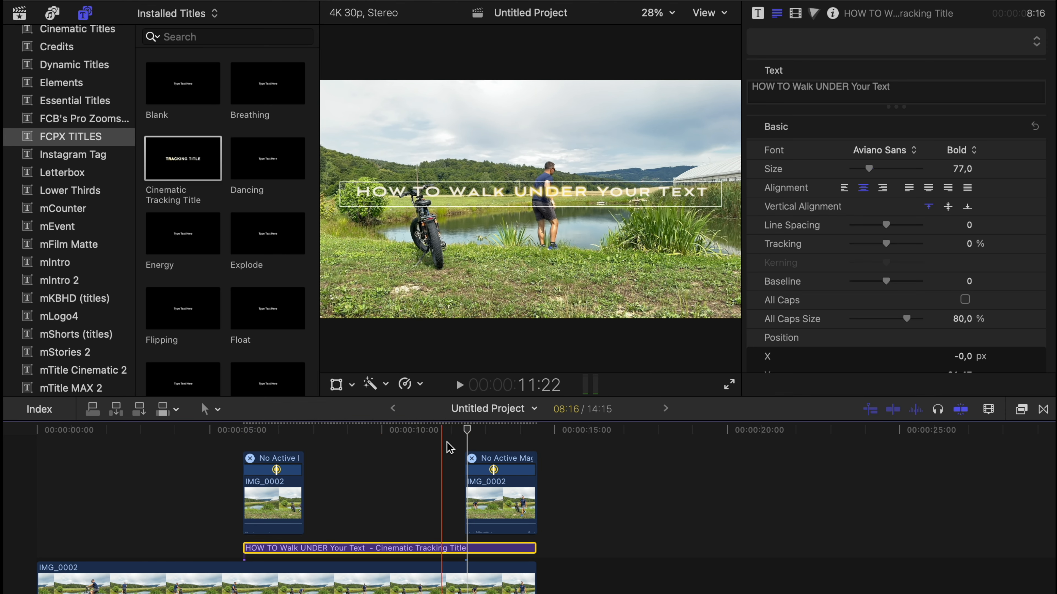
mouse_move(468, 433)
mouse_down()
mouse_move(479, 434)
mouse_move(450, 436)
mouse_move(460, 437)
mouse_up()
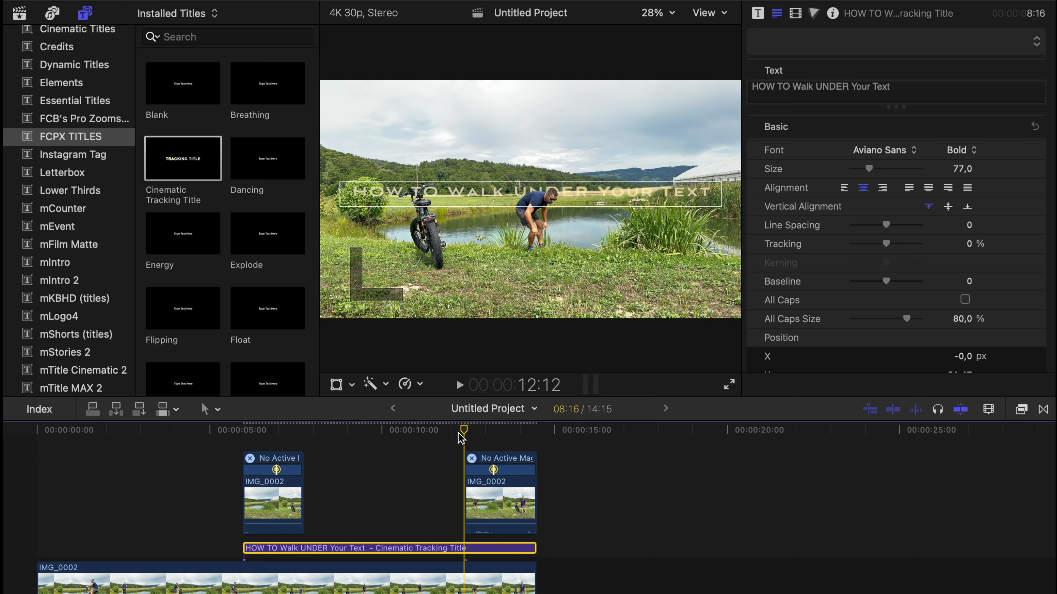
Step: At the first upper clip's end (7:22), add a Transform Position keyframe to the title
click(305, 538)
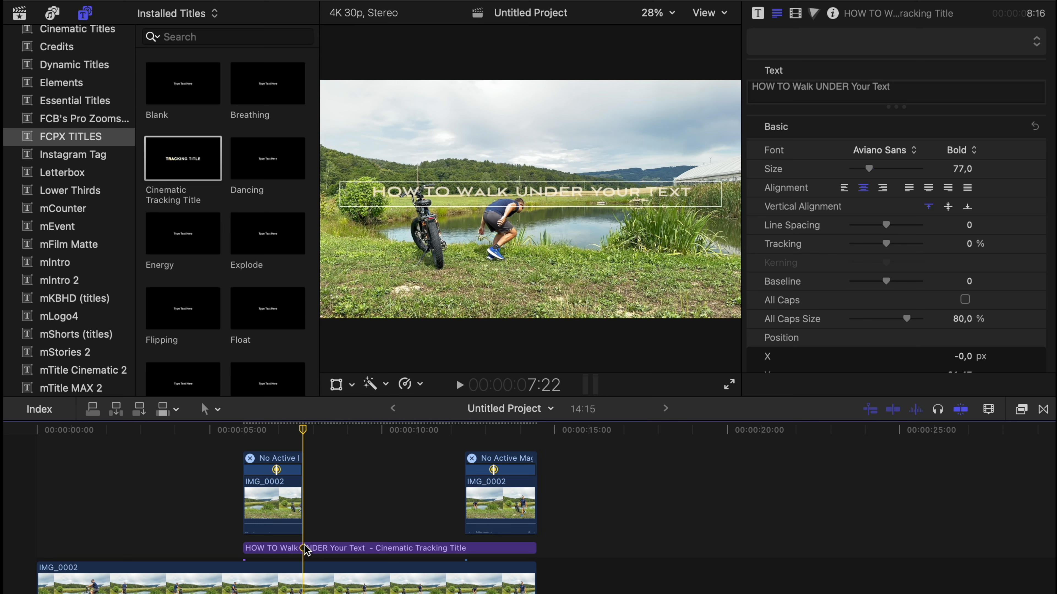
click(305, 548)
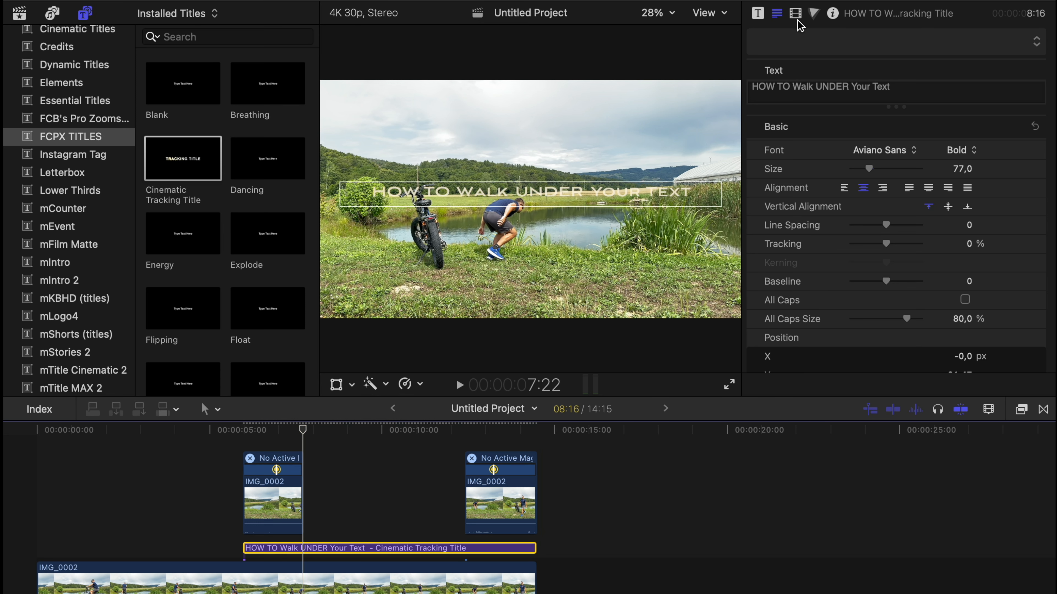
click(757, 16)
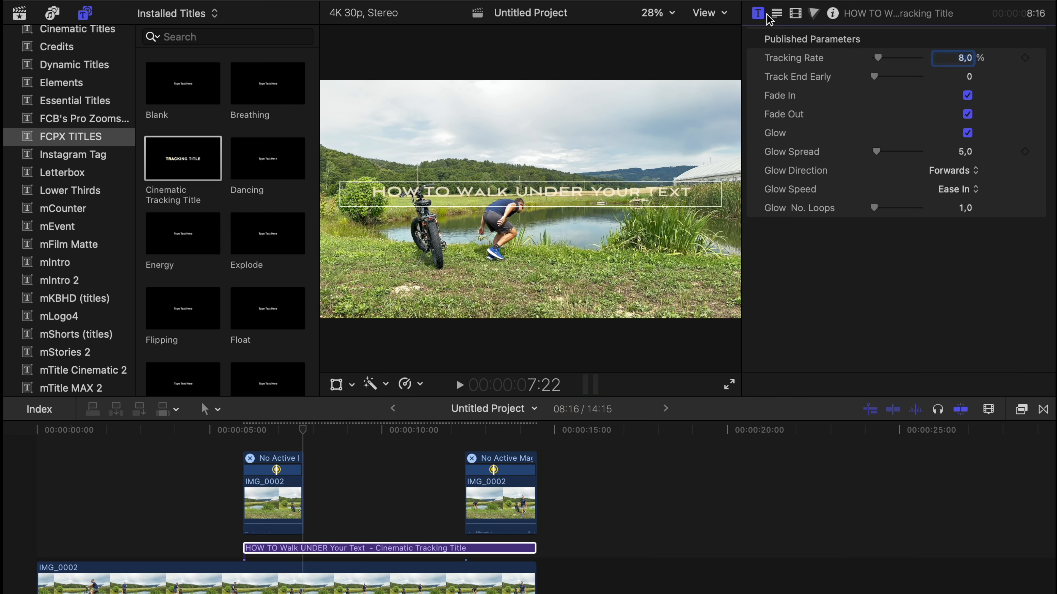
click(795, 14)
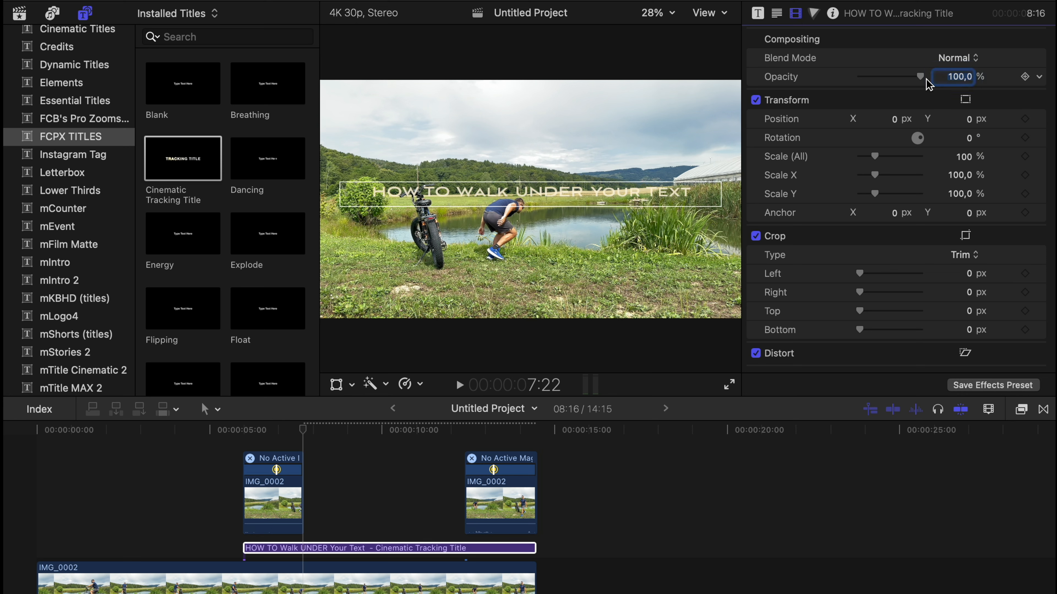
click(1026, 120)
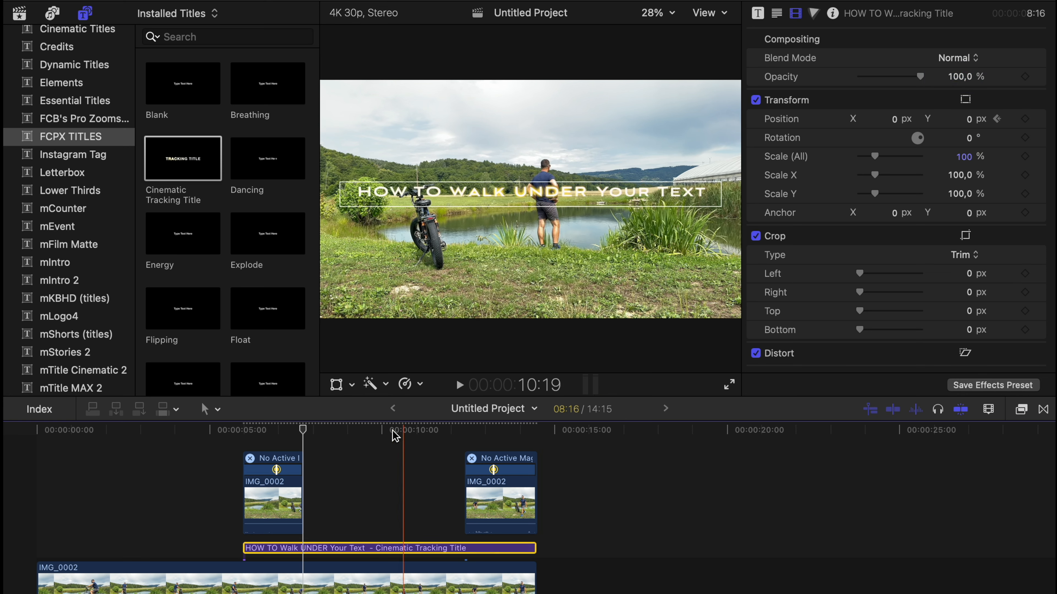
Step: At 12:12, just before the second upper clip, raise the title's Transform Position Y slightly and play from the title's start
drag(309, 427, 463, 430)
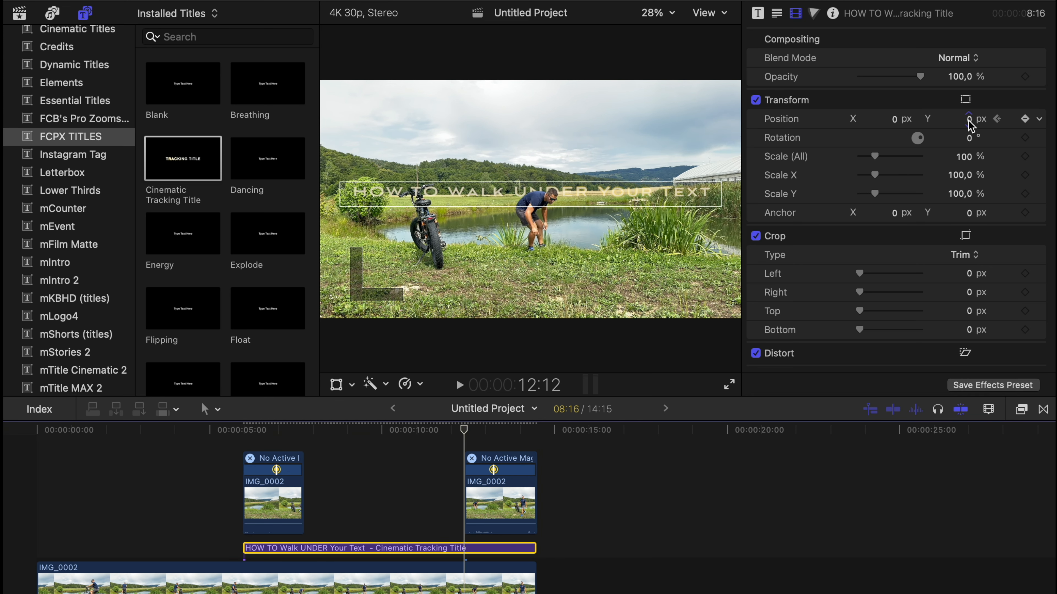
drag(968, 119, 968, 106)
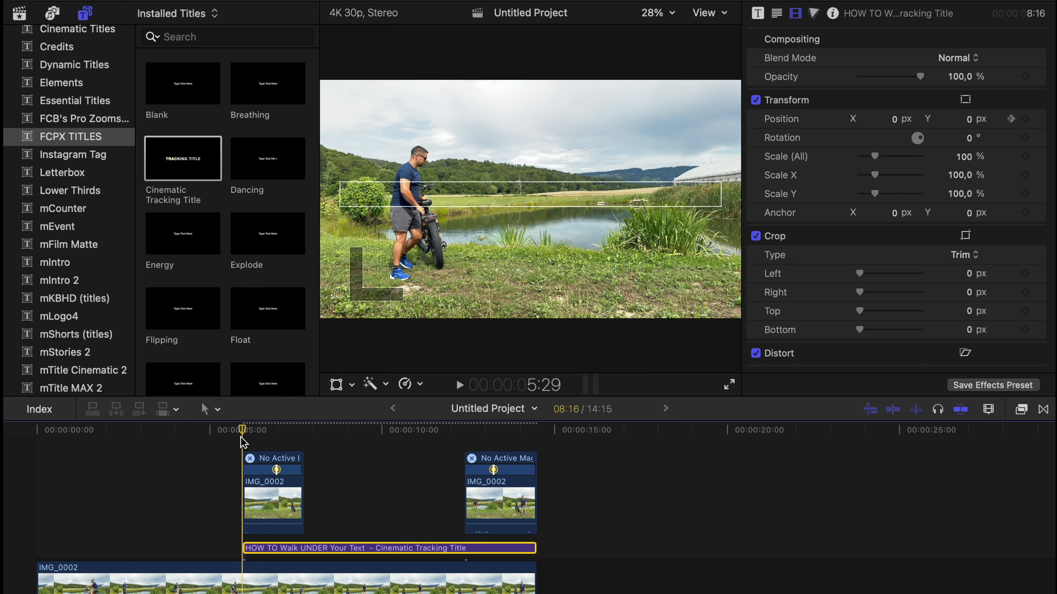
key(space)
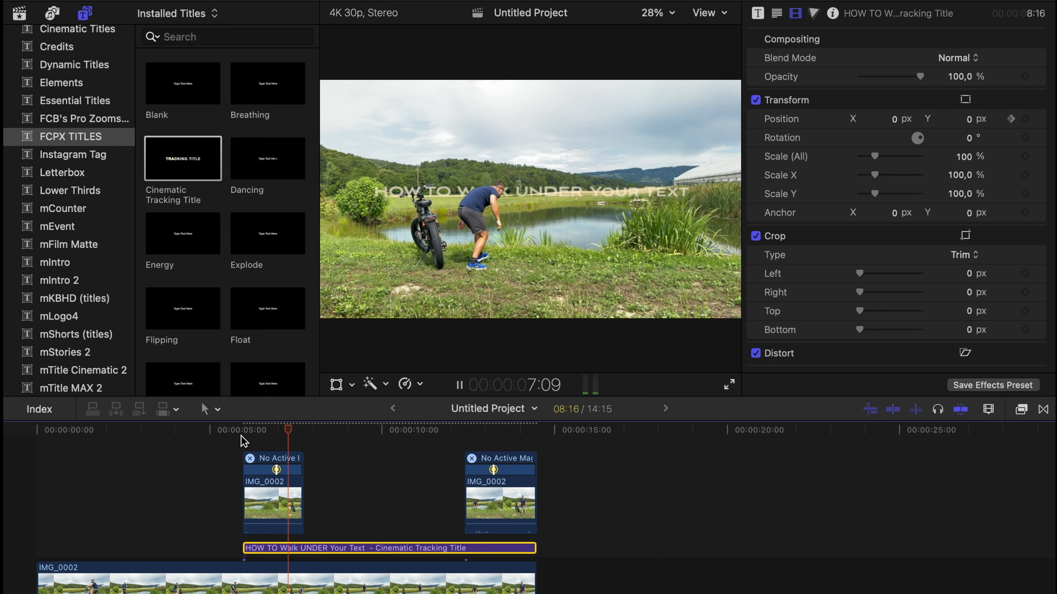